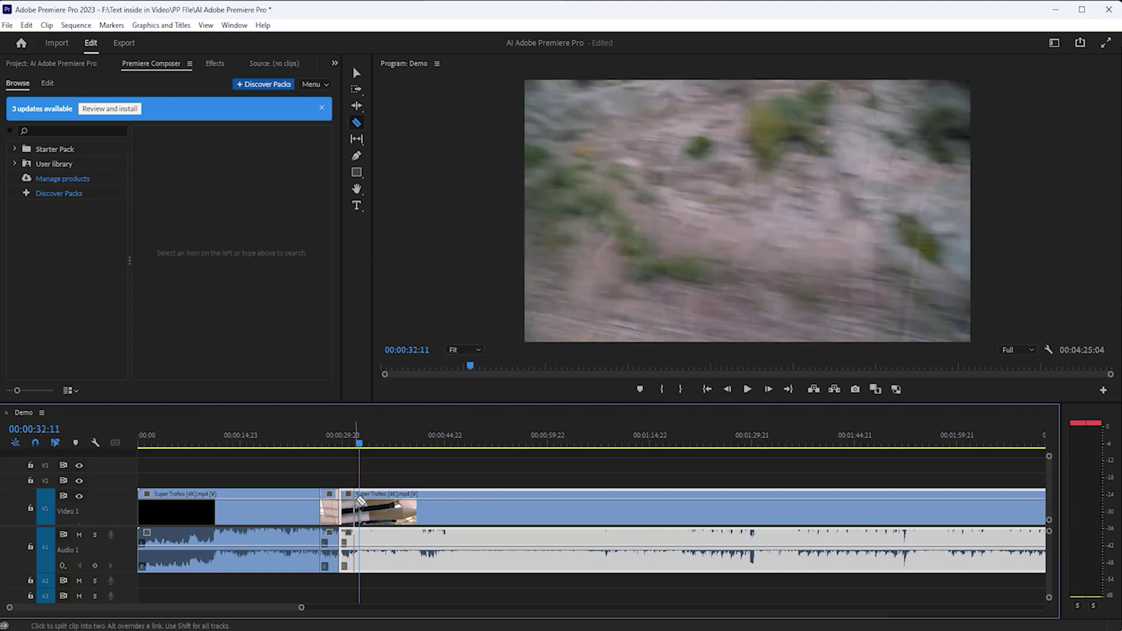
Cut the Super Trofeo clip by hand at another point on the Demo timeline.
{"action": "left_click", "coordinate": [364, 506]}
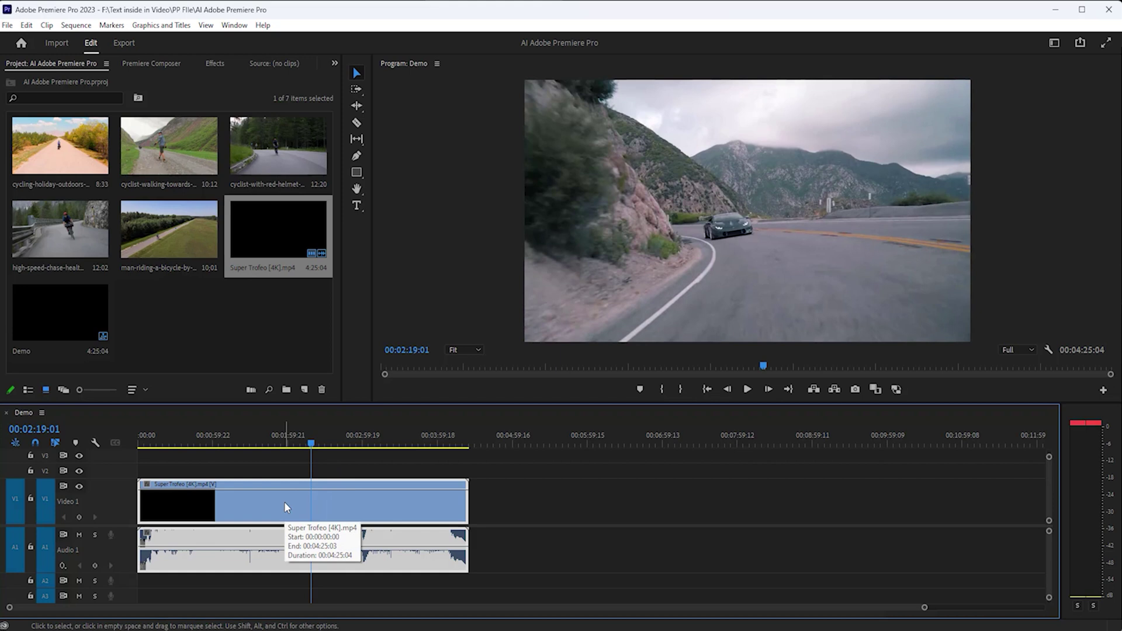
Run Scene Edit Detection on the Super Trofeo clip with Create clip marker ticked.
{"action": "right_click", "coordinate": [285, 507]}
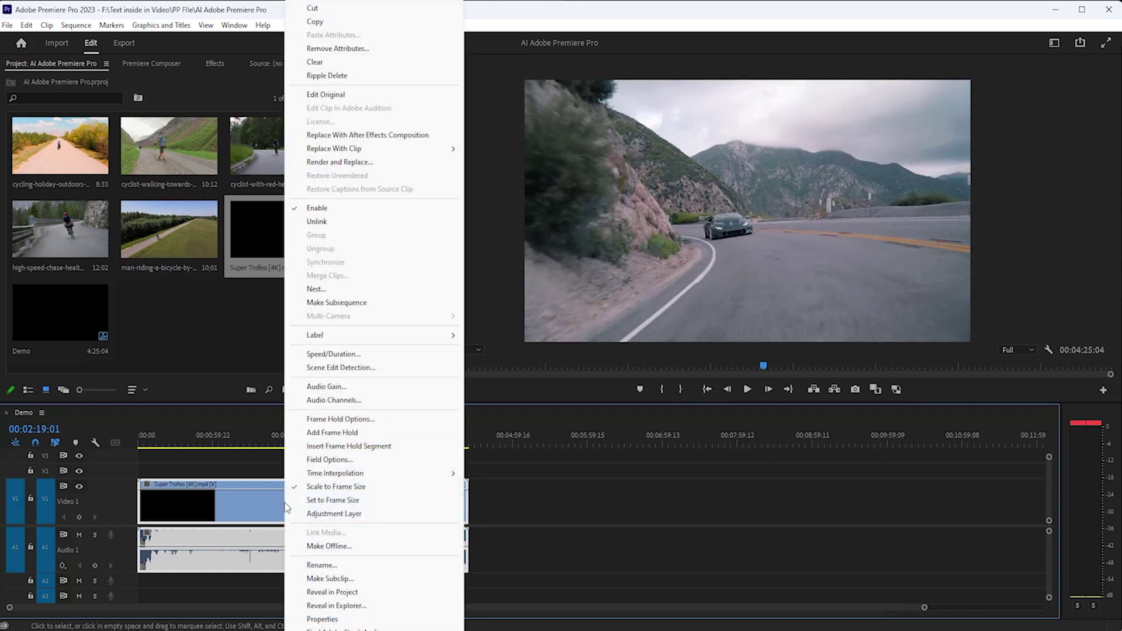
{"action": "left_click", "coordinate": [343, 370]}
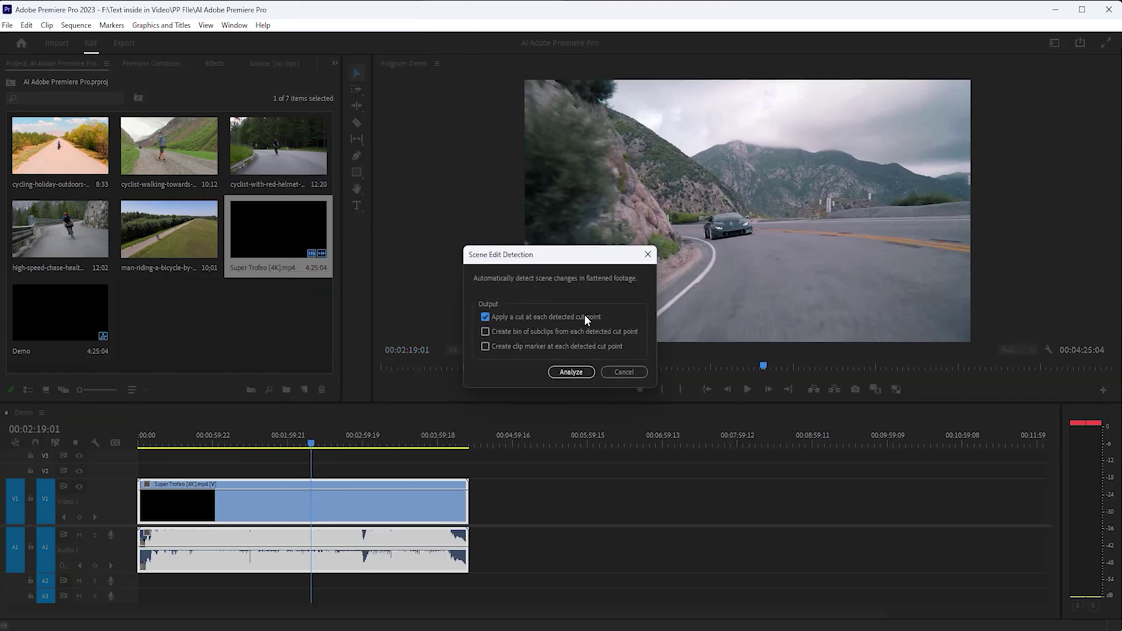
{"action": "left_click", "coordinate": [487, 347]}
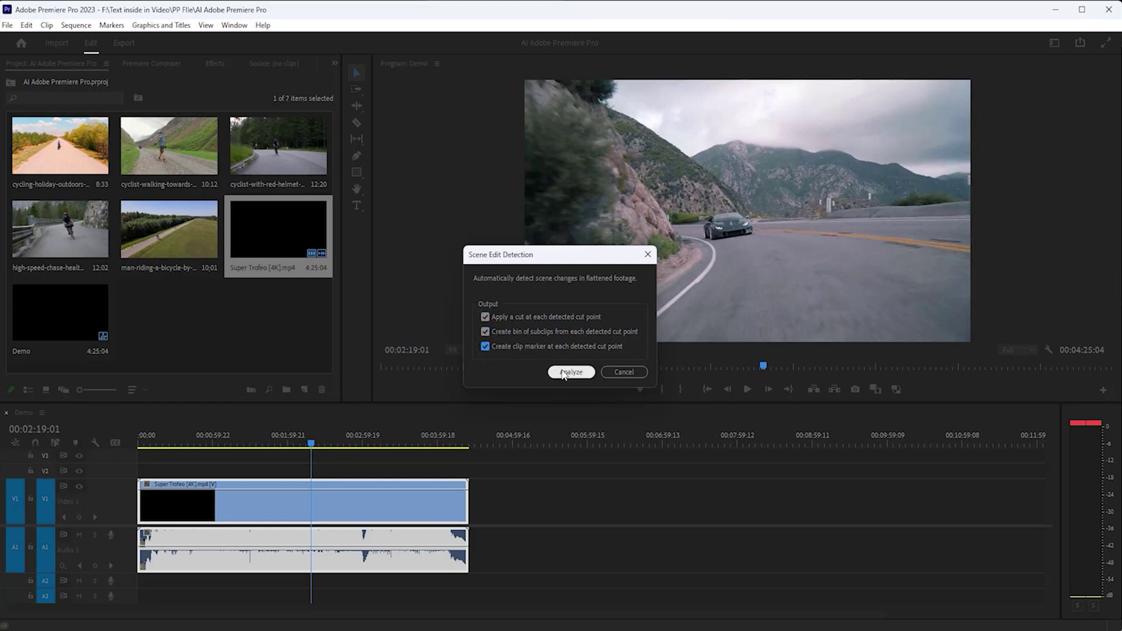
{"action": "left_click", "coordinate": [565, 372]}
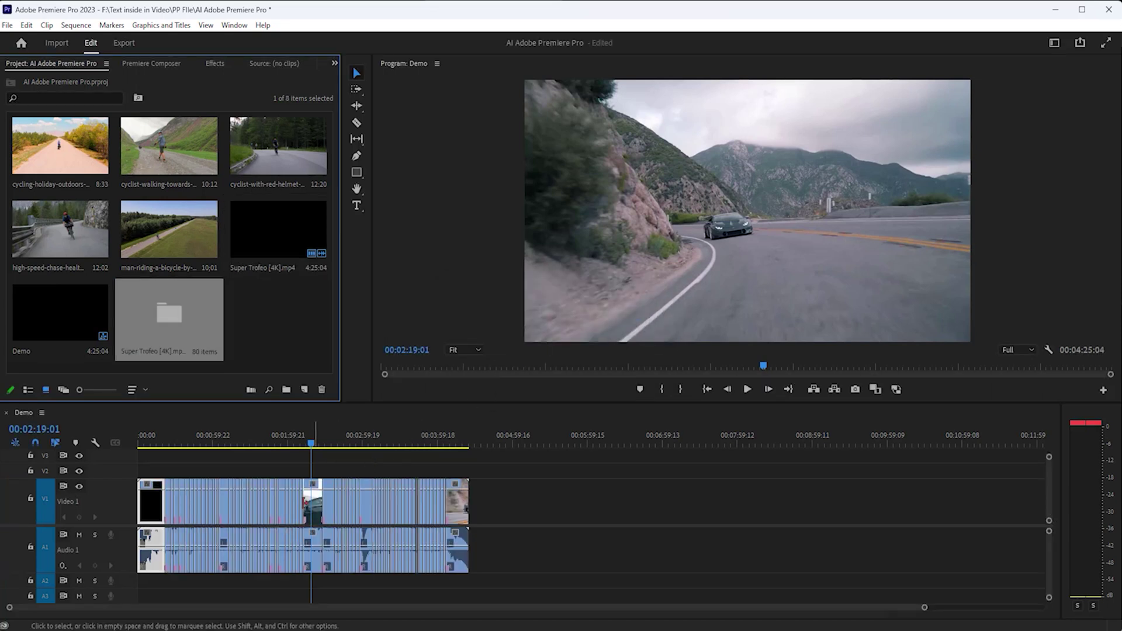
Select one cut segment, scrub the detected shots, and open the Scene Edit Detection subclip bin.
{"action": "left_click", "coordinate": [341, 508]}
{"action": "scroll", "coordinate": [240, 505], "scroll_direction": "up", "scroll_amount": 1}
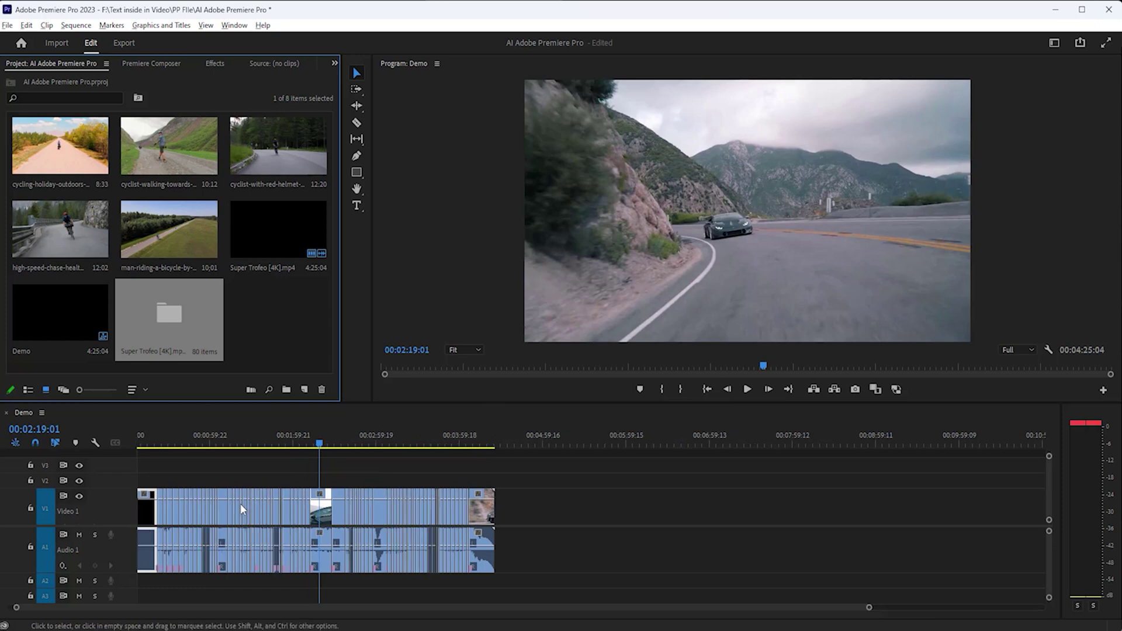
{"action": "scroll", "coordinate": [269, 509], "scroll_direction": "up", "scroll_amount": 2}
{"action": "scroll", "coordinate": [269, 509], "scroll_direction": "up", "scroll_amount": 2}
{"action": "scroll", "coordinate": [361, 523], "scroll_direction": "up", "scroll_amount": 2}
{"action": "scroll", "coordinate": [361, 524], "scroll_direction": "up", "scroll_amount": 1}
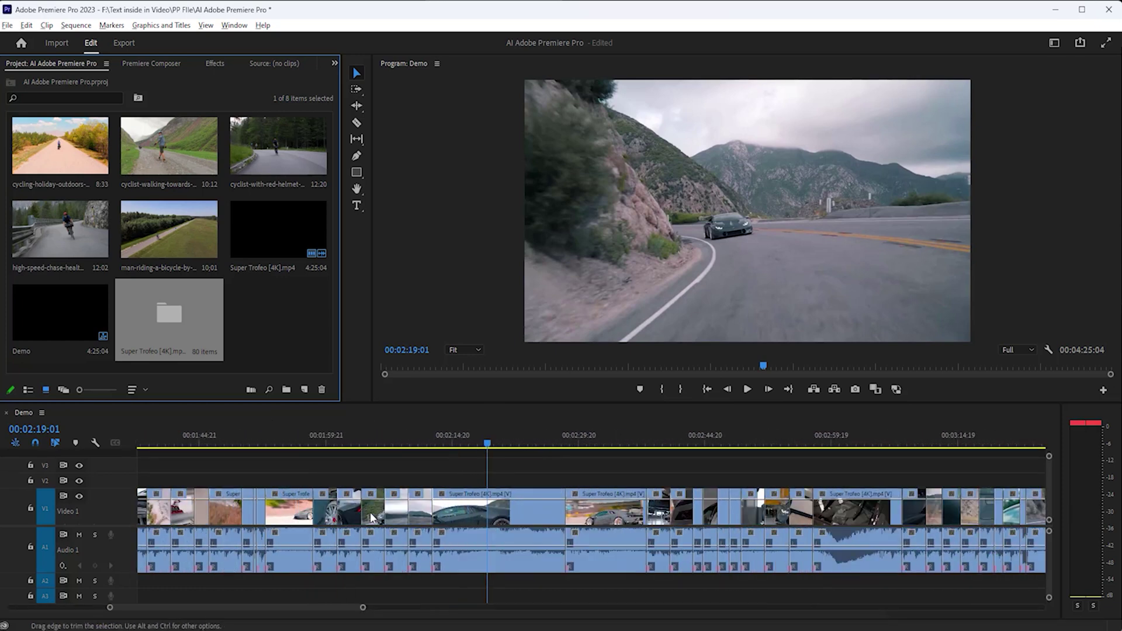
{"action": "left_click_drag", "start_coordinate": [356, 451], "coordinate": [366, 445]}
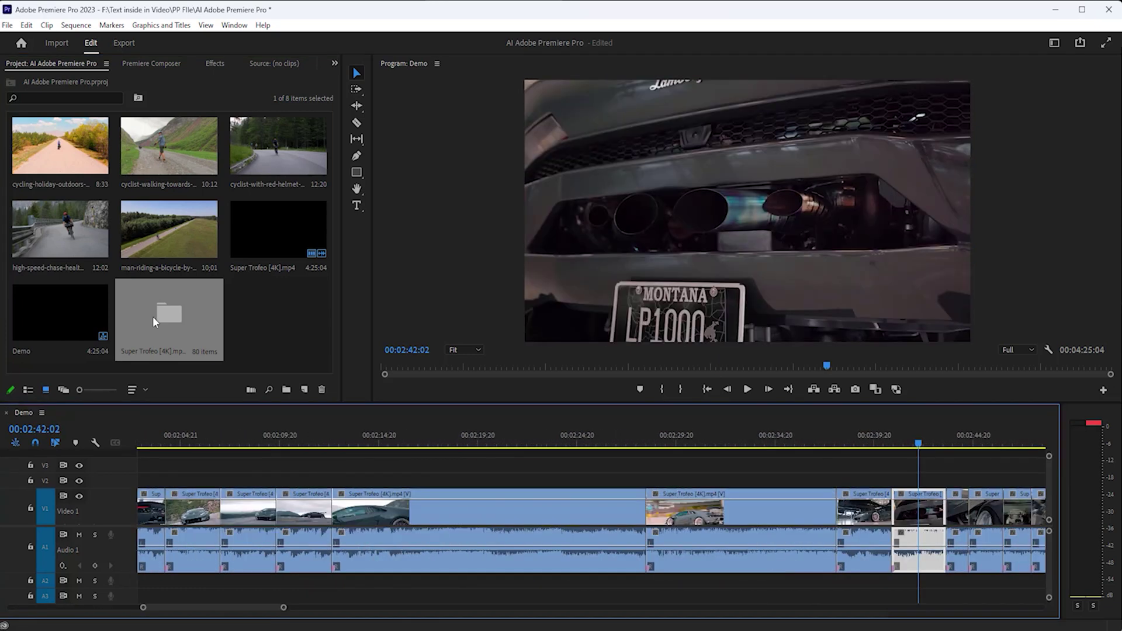
{"action": "double_click", "coordinate": [171, 317]}
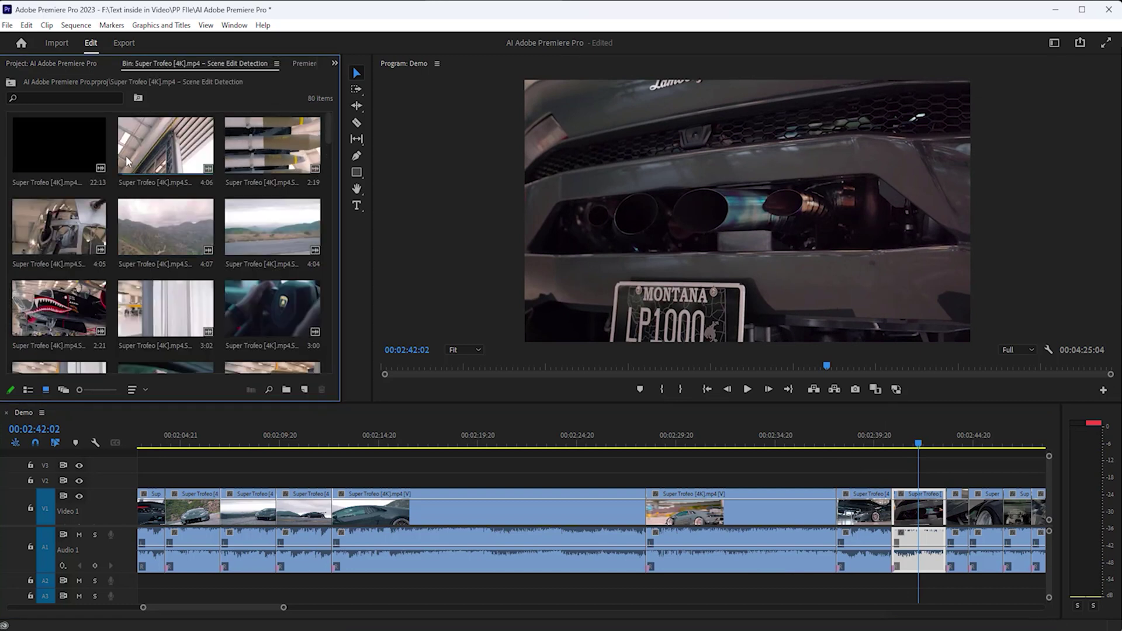
{"action": "scroll", "coordinate": [253, 211], "scroll_direction": "down", "scroll_amount": 1}
{"action": "scroll", "coordinate": [253, 211], "scroll_direction": "down", "scroll_amount": 3}
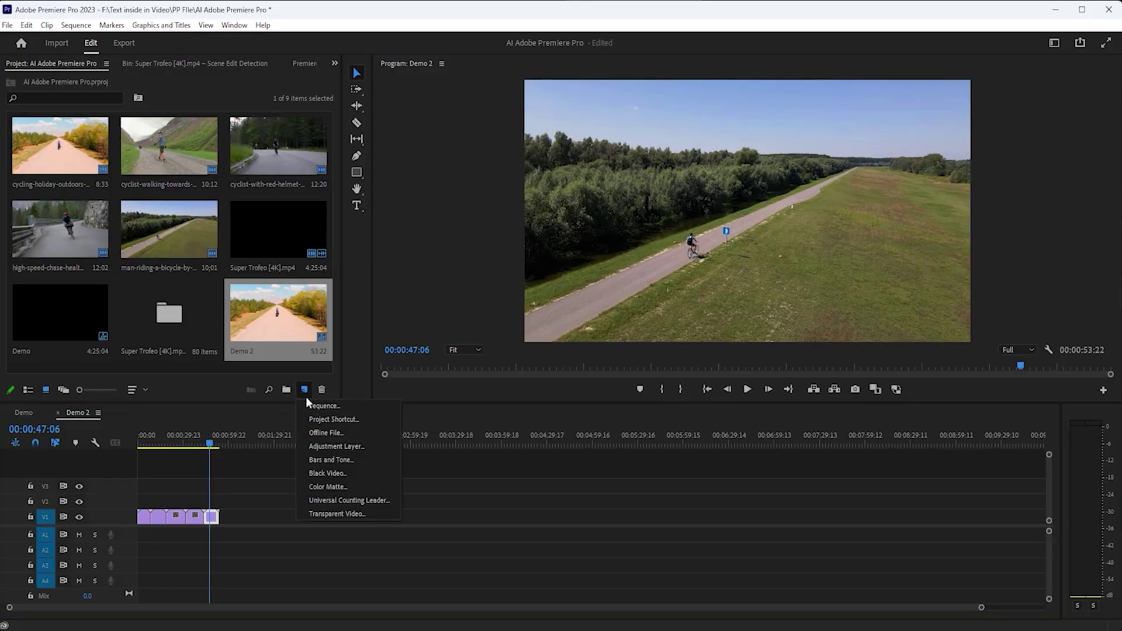
Create a new sequence and adjust its frame width in Settings.
{"action": "left_click", "coordinate": [325, 407]}
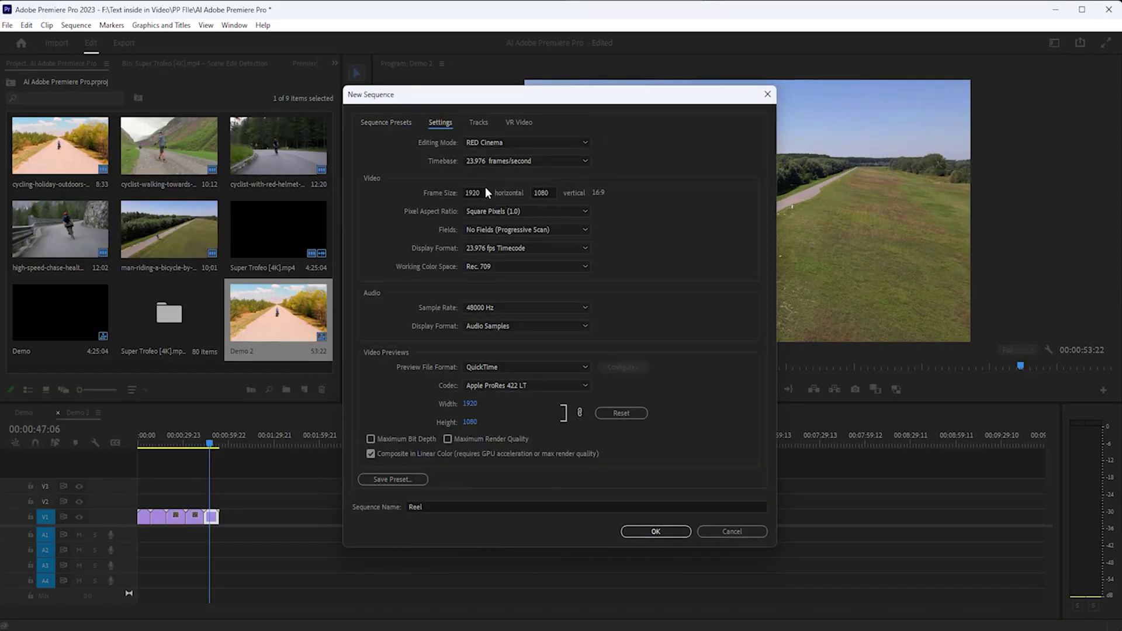
{"action": "left_click_drag", "start_coordinate": [485, 187], "coordinate": [446, 199]}
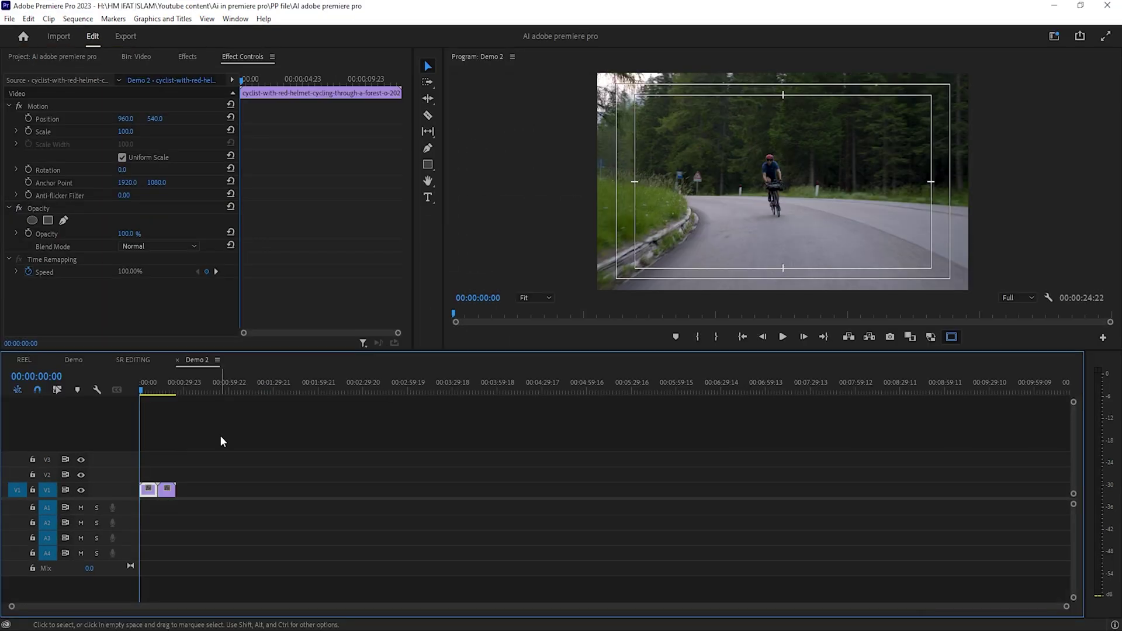
Paste both Demo 2 clips into the REEL sequence and scrub through them.
{"action": "left_click_drag", "start_coordinate": [128, 487], "coordinate": [134, 483]}
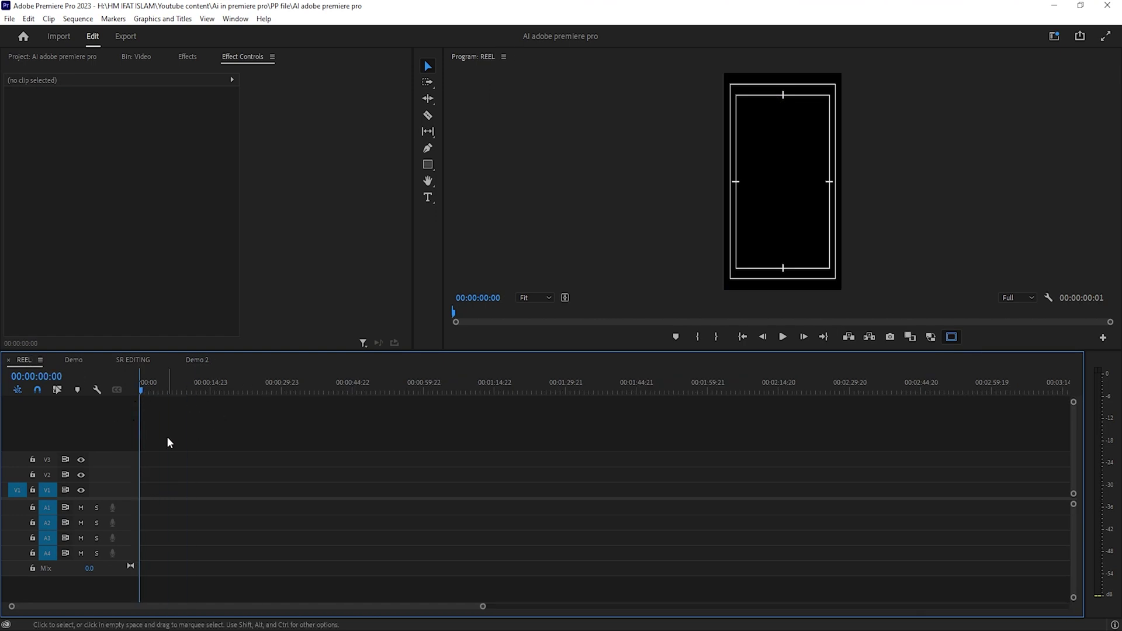
{"action": "key", "text": "ctrl+v"}
{"action": "left_click_drag", "start_coordinate": [186, 393], "coordinate": [185, 394]}
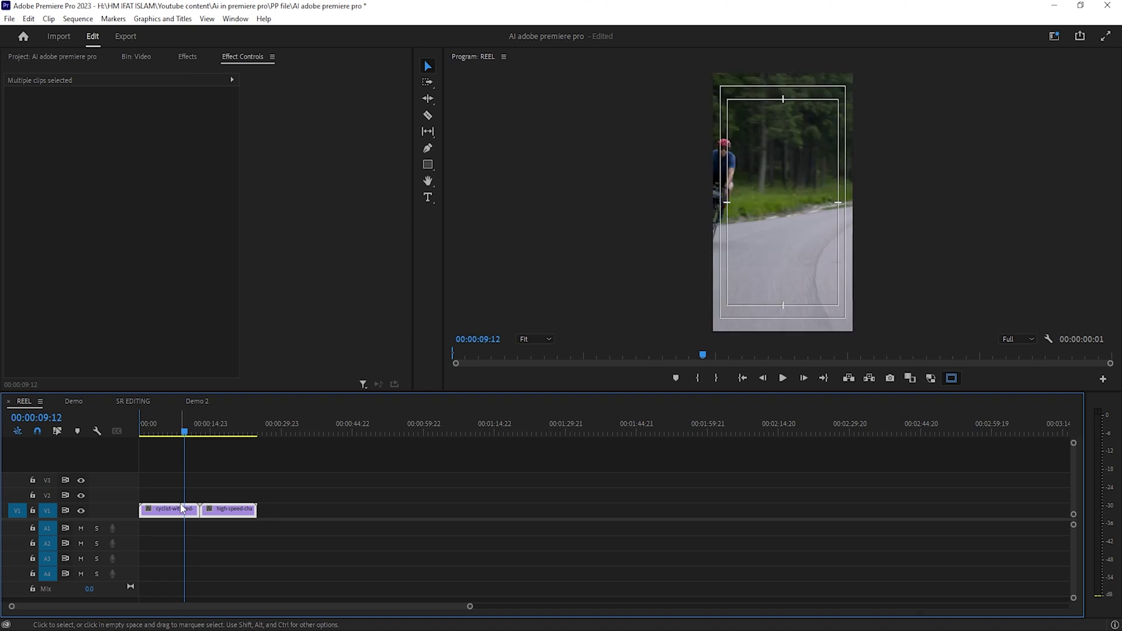
{"action": "left_click_drag", "start_coordinate": [185, 430], "coordinate": [218, 436]}
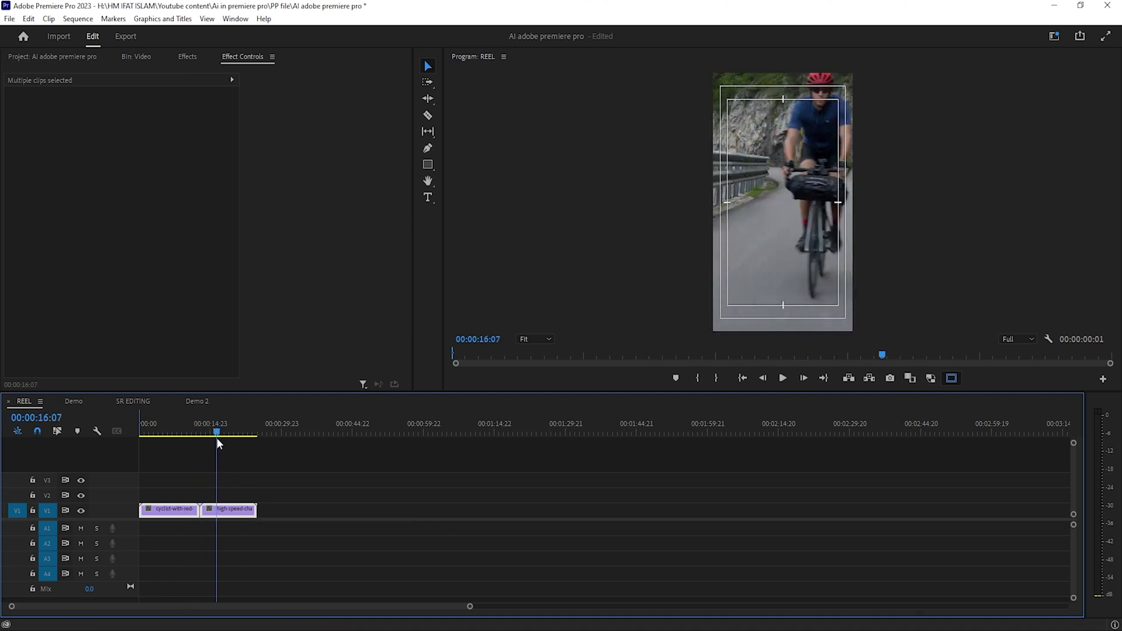
Keyframe the cyclist clip's Position so the cyclist stays centred, and preview it.
{"action": "left_click", "coordinate": [196, 447]}
{"action": "left_click_drag", "start_coordinate": [187, 433], "coordinate": [166, 438]}
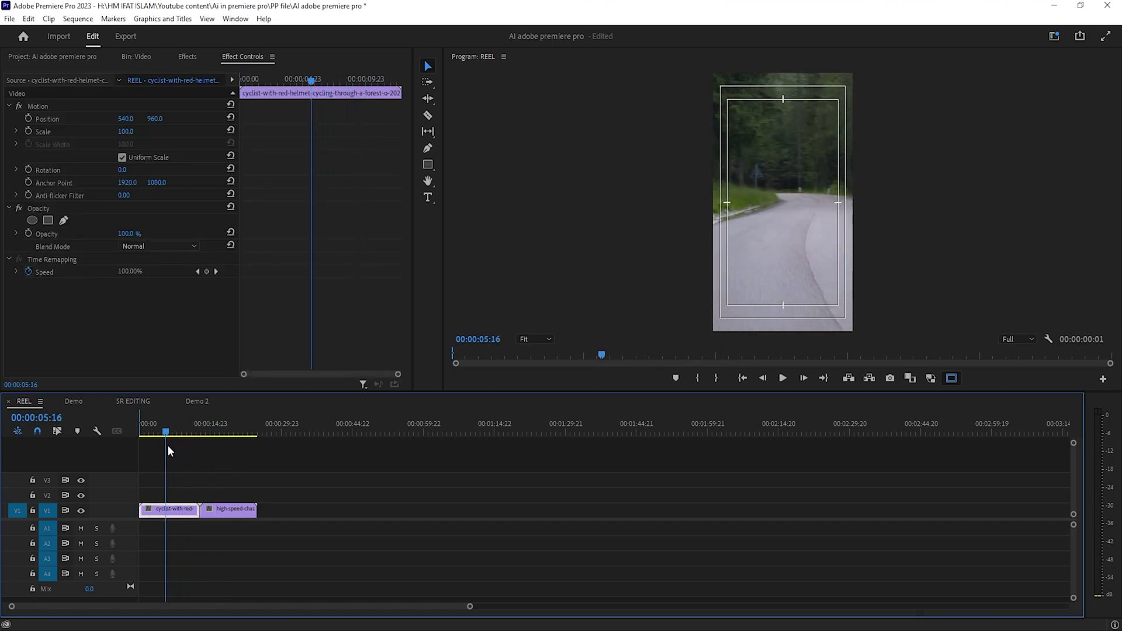
{"action": "mouse_move", "coordinate": [308, 103]}
{"action": "left_mouse_down"}
{"action": "mouse_move", "coordinate": [256, 105]}
{"action": "mouse_move", "coordinate": [319, 101]}
{"action": "mouse_move", "coordinate": [344, 83]}
{"action": "left_mouse_up"}
{"action": "left_click", "coordinate": [28, 118]}
{"action": "left_click_drag", "start_coordinate": [129, 118], "coordinate": [167, 118]}
{"action": "key", "text": "space"}
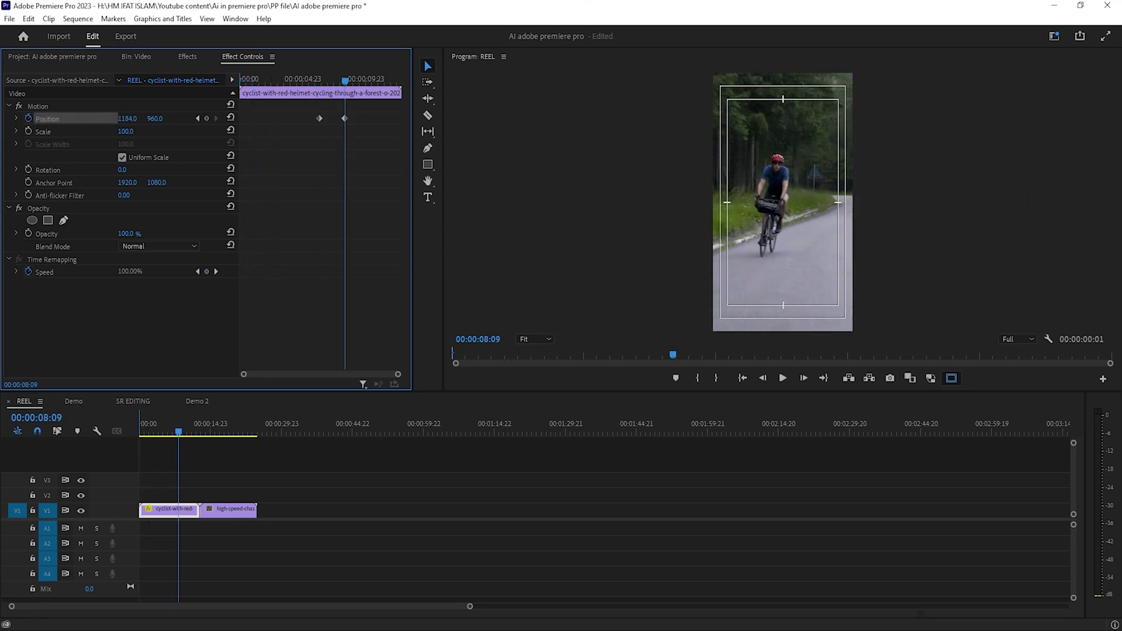
{"action": "key", "text": "space"}
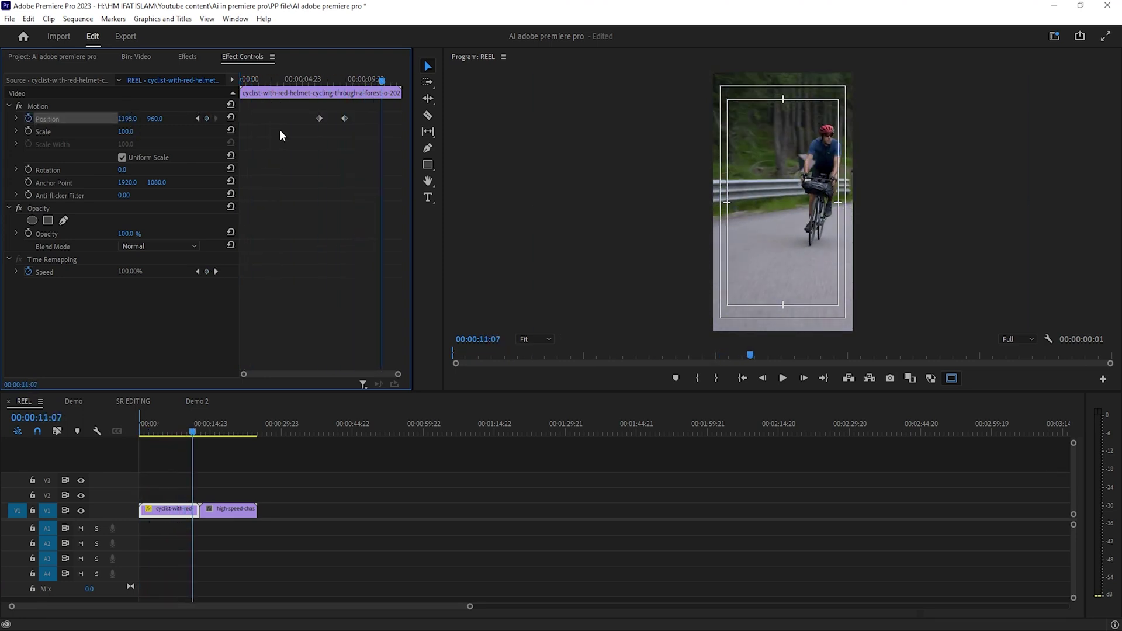
Nudge the cyclist framing, review playback, then undo the Position keyframes.
{"action": "left_click_drag", "start_coordinate": [129, 118], "coordinate": [165, 122]}
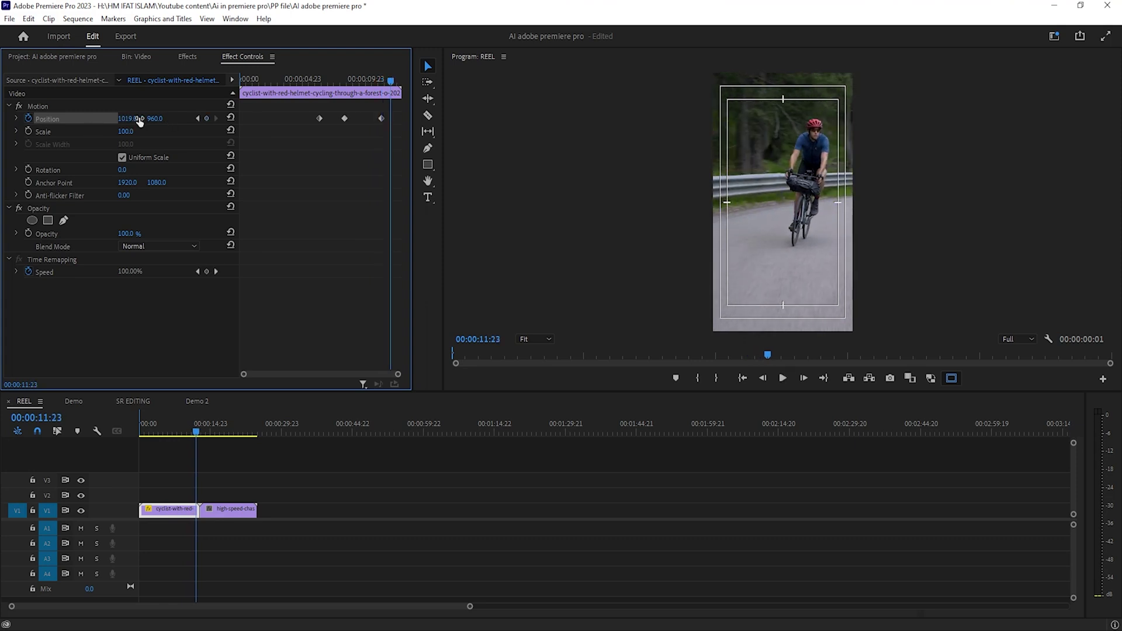
{"action": "left_click", "coordinate": [298, 79]}
{"action": "key", "text": "space"}
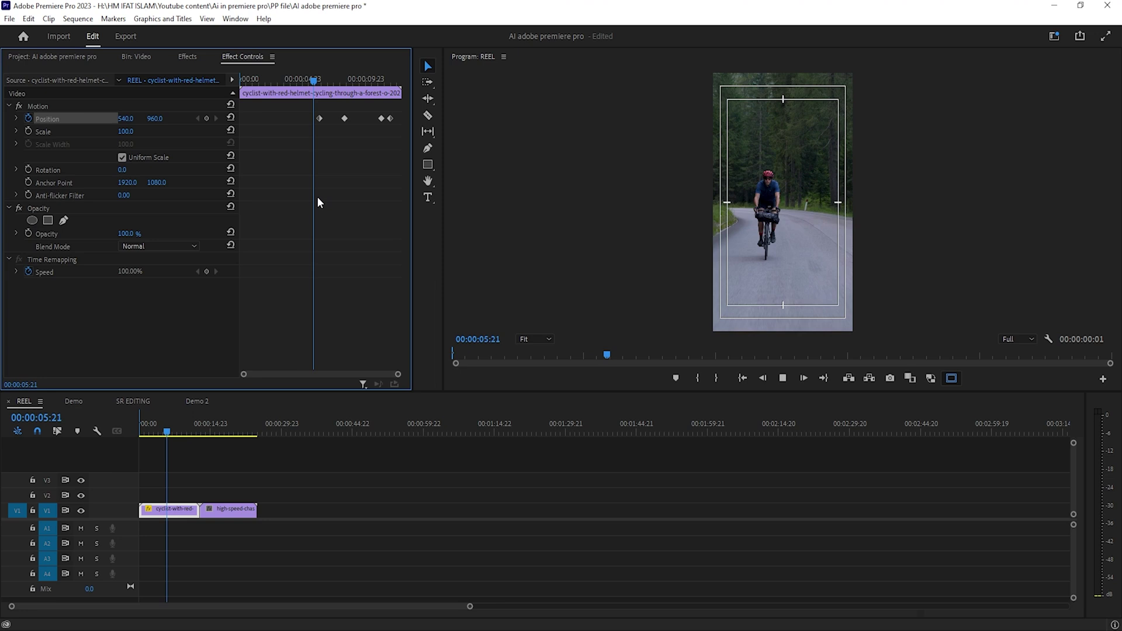
{"action": "key", "text": "space"}
{"action": "key", "text": "ctrl+z"}
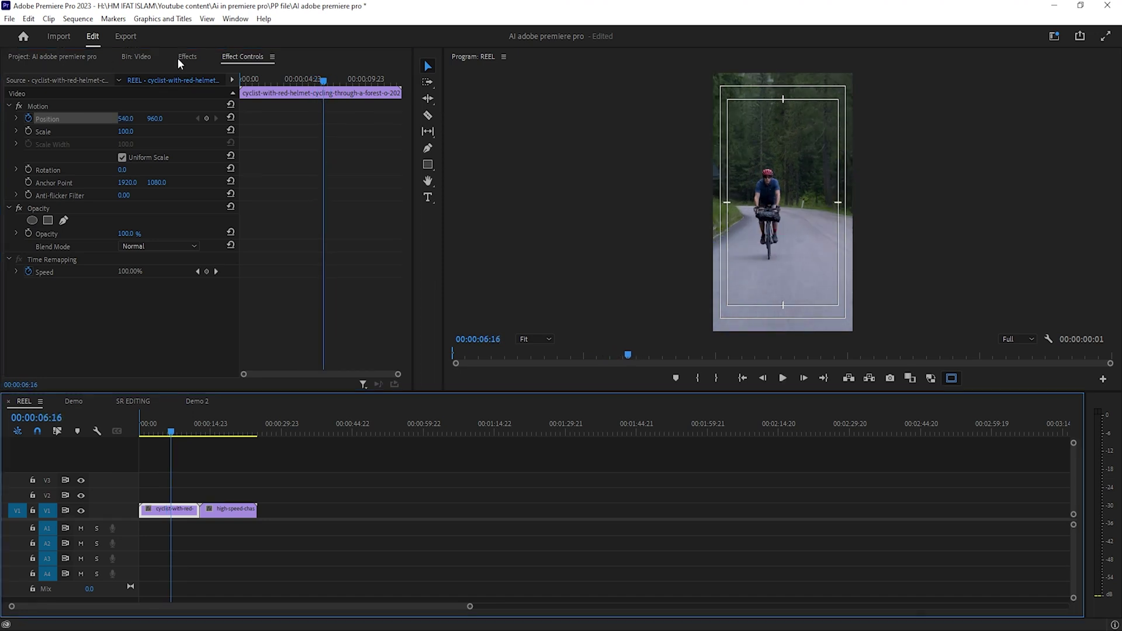
{"action": "left_click", "coordinate": [178, 58]}
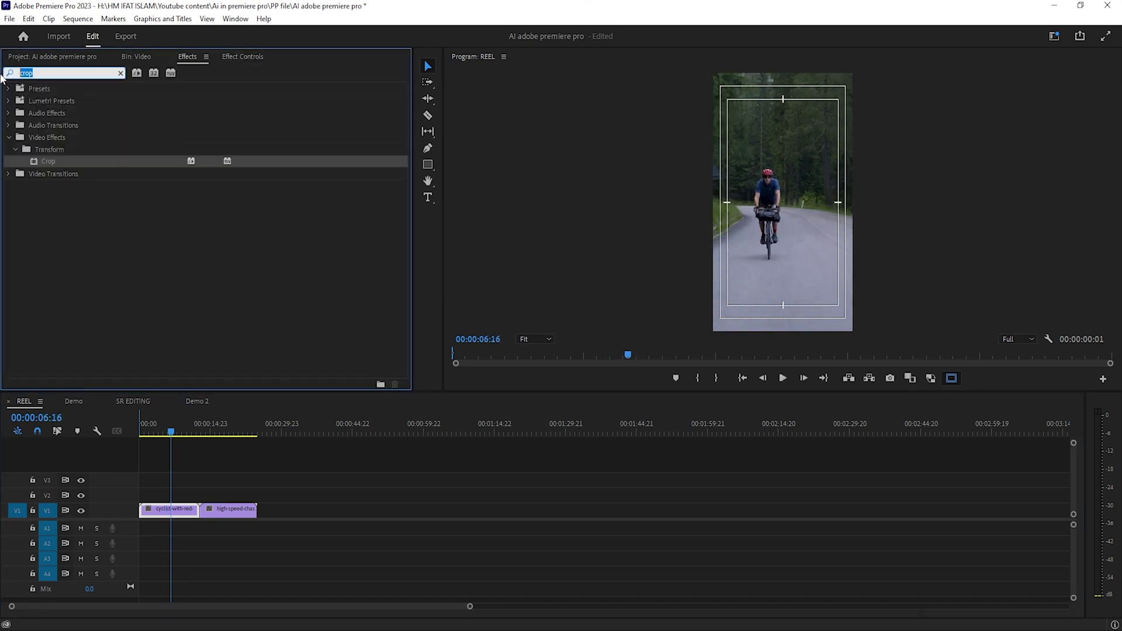
{"action": "type", "text": "auto"}
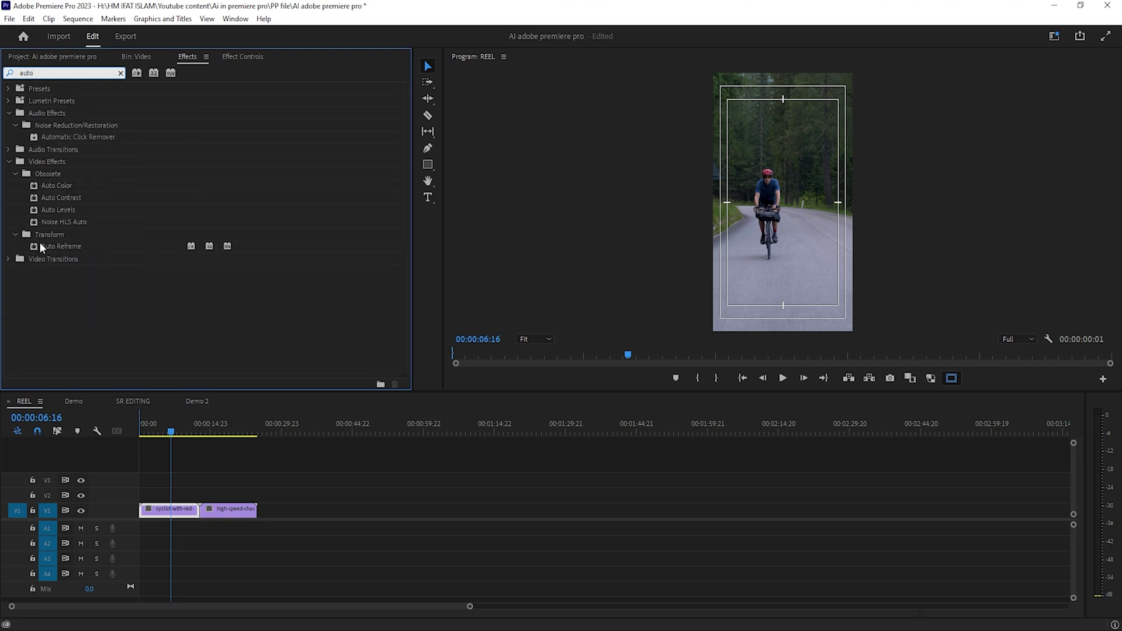
Apply Auto Reframe to the first clip on V1 of the REEL sequence.
{"action": "left_click_drag", "start_coordinate": [173, 520], "coordinate": [172, 518]}
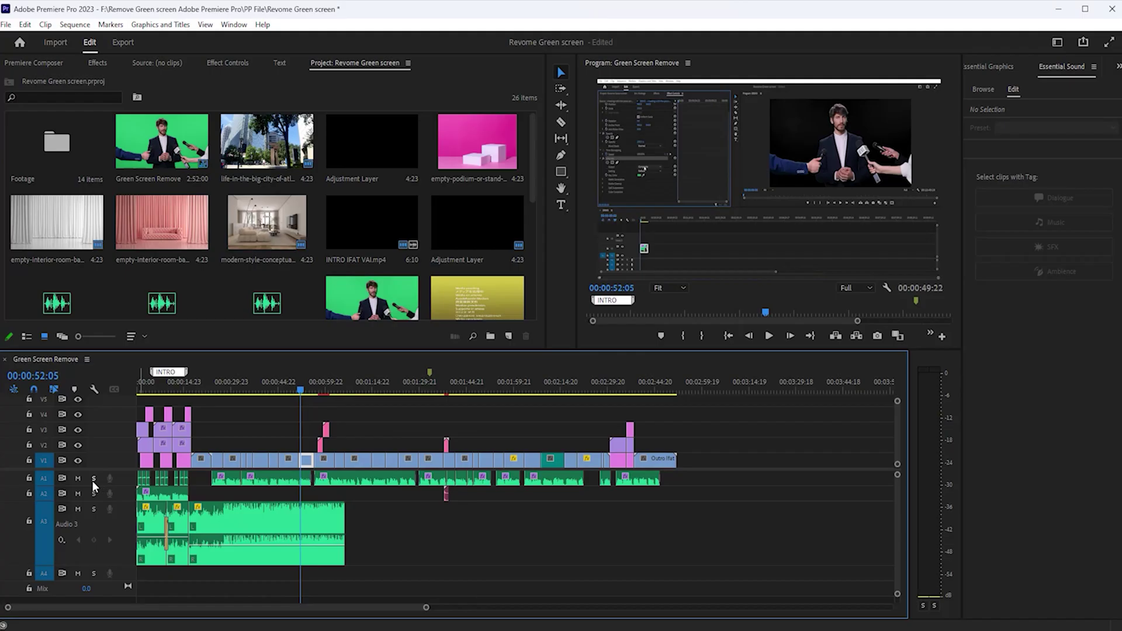
Select Luxury.wav on Audio 3, preview it, and extend its end further right.
{"action": "left_click", "coordinate": [279, 550]}
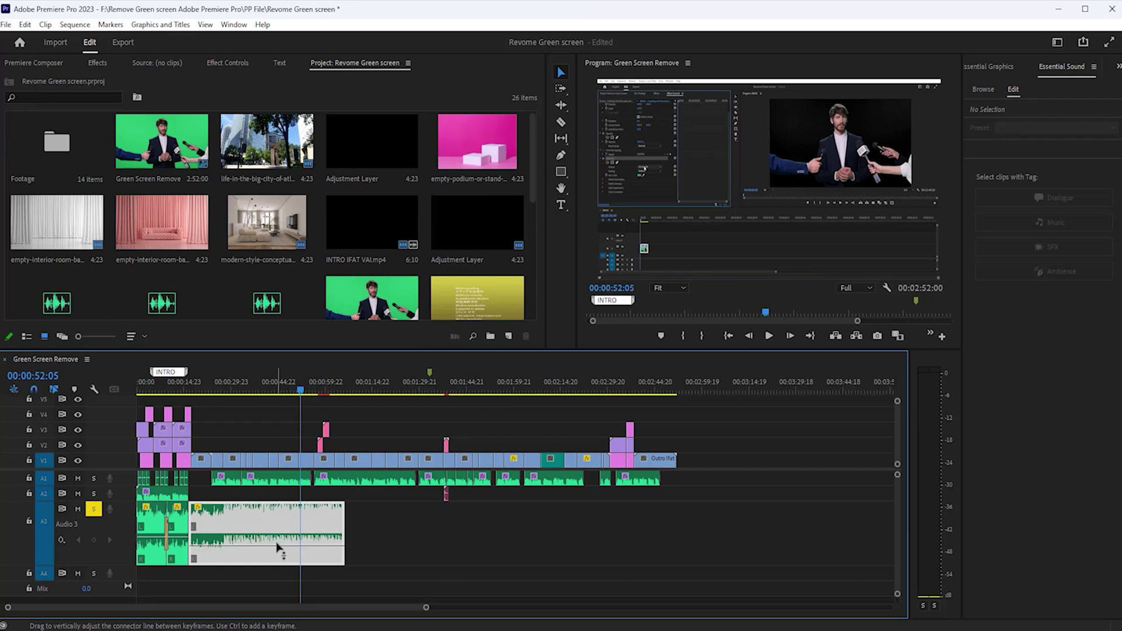
{"action": "key", "text": "space"}
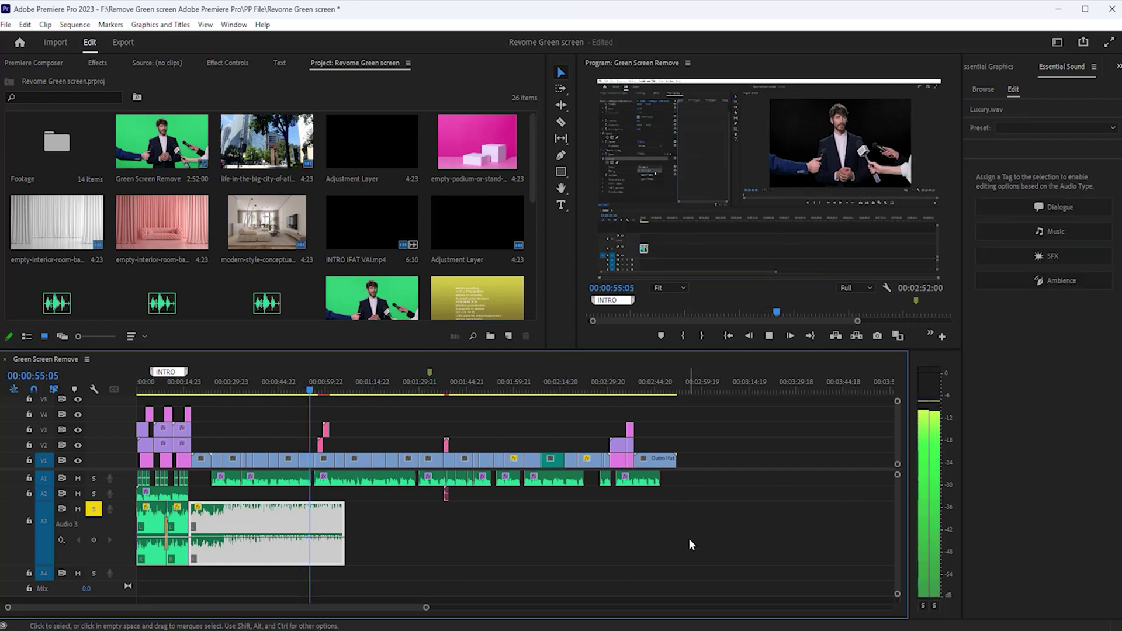
{"action": "key", "text": "space"}
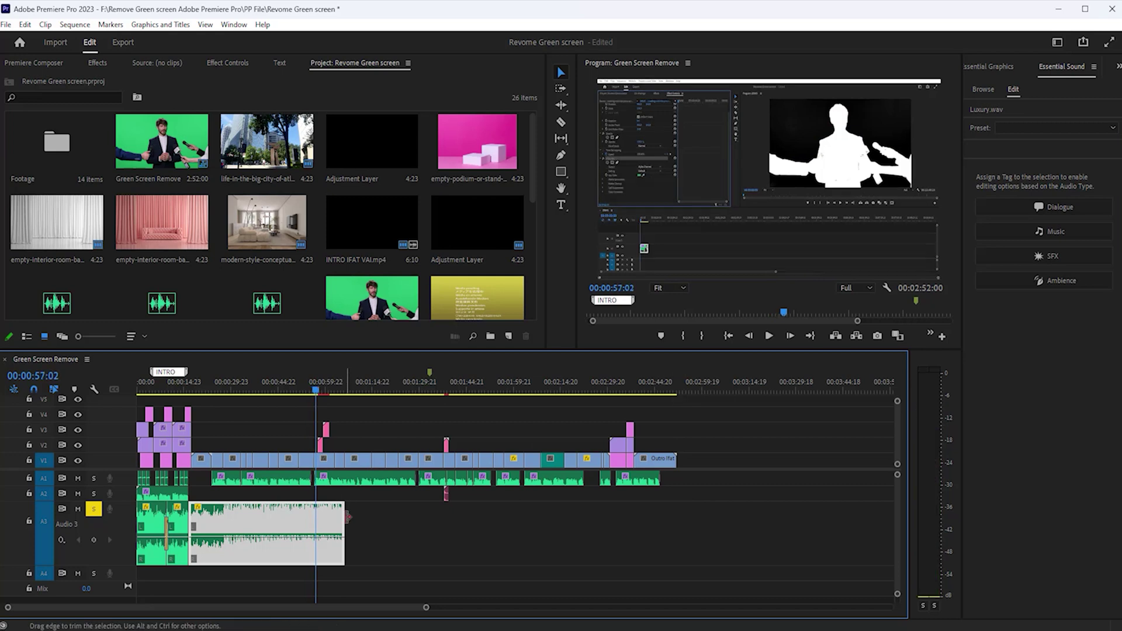
{"action": "left_click_drag", "start_coordinate": [344, 531], "coordinate": [489, 520]}
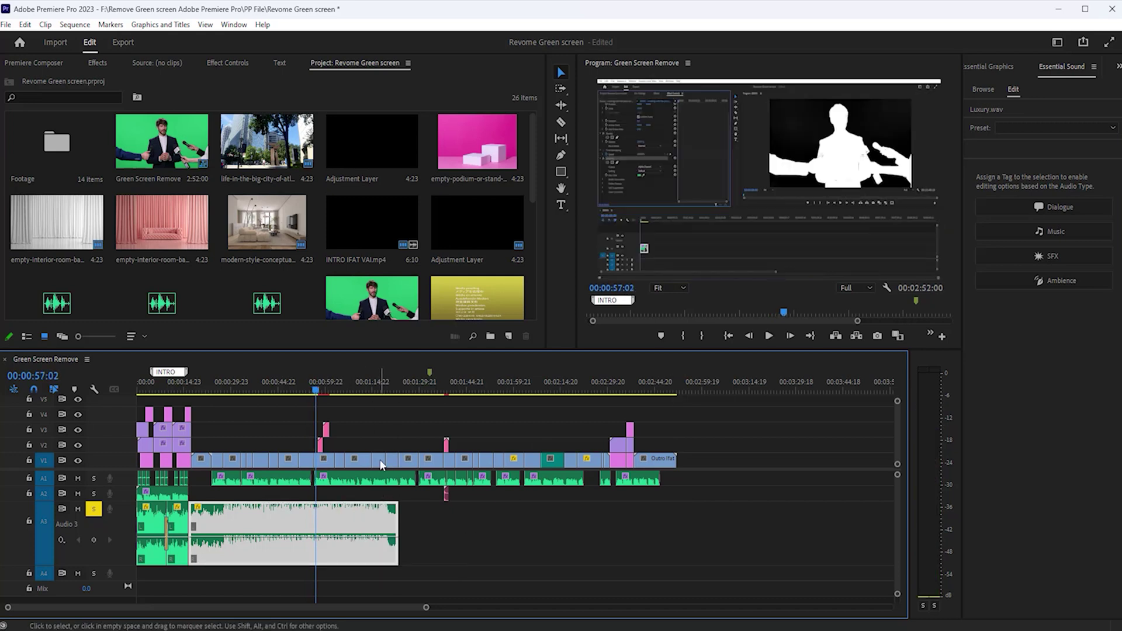
Split the Luxury.wav music at the playhead with the Razor tool.
{"action": "left_click_drag", "start_coordinate": [381, 389], "coordinate": [399, 389]}
{"action": "key", "text": "="}
{"action": "key", "text": "="}
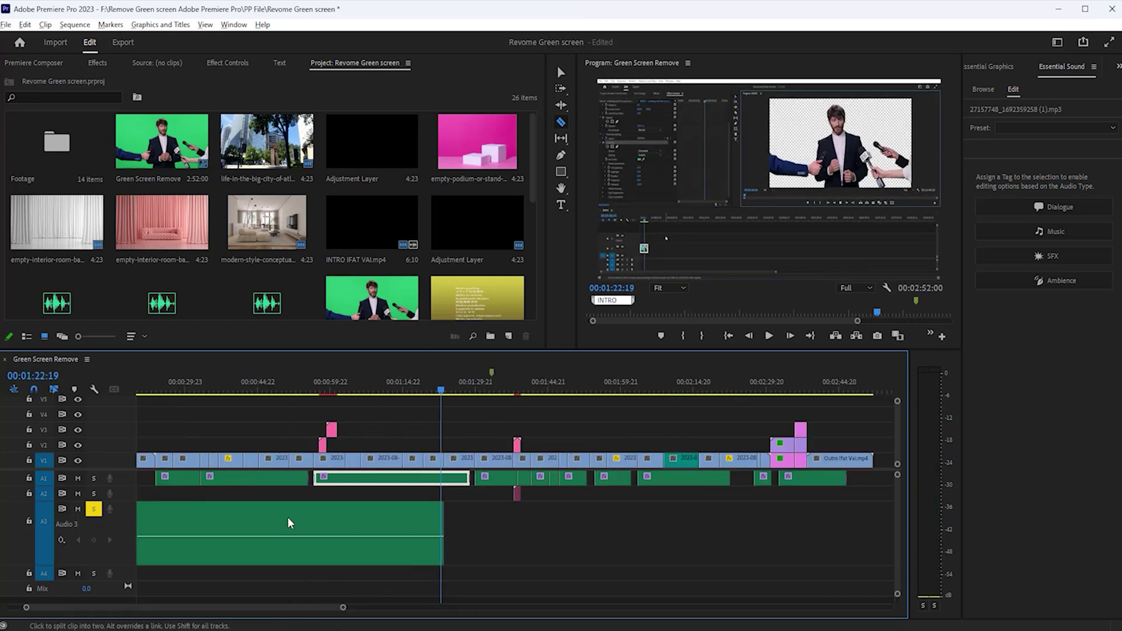
{"action": "key", "text": "c"}
{"action": "left_click", "coordinate": [341, 519]}
{"action": "key", "text": "v"}
{"action": "key", "text": "minus"}
{"action": "key", "text": "minus"}
Alt-drag a copy of the cut music section further along Audio 3.
{"action": "left_click_drag", "start_coordinate": [553, 531], "coordinate": [752, 534]}
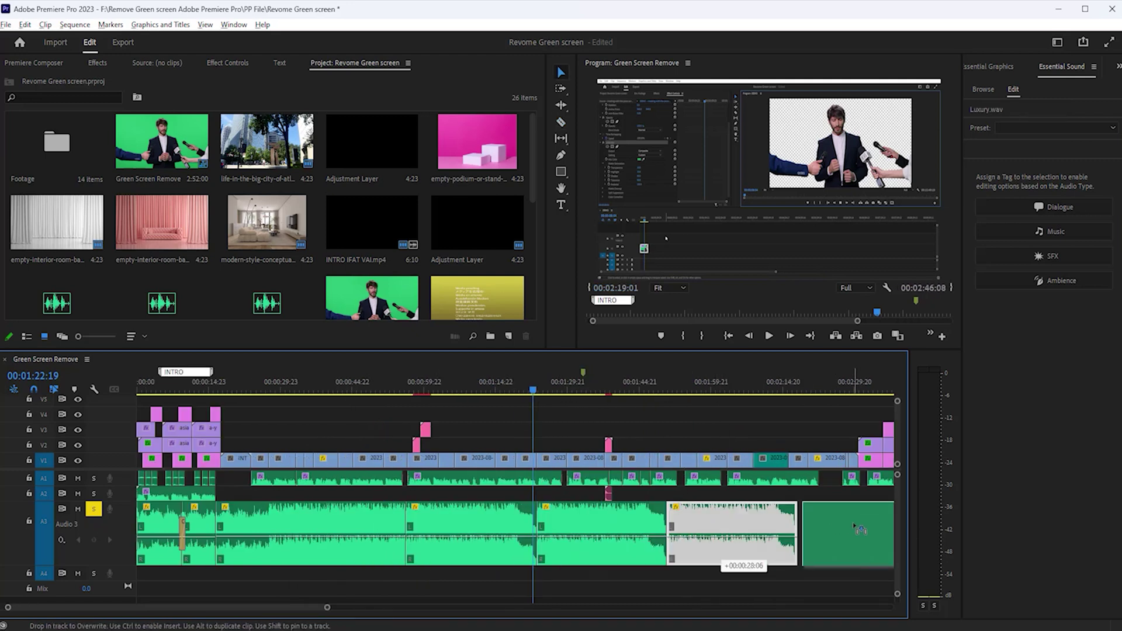
{"action": "left_click_drag", "start_coordinate": [742, 535], "coordinate": [605, 524]}
{"action": "key", "text": "backslash"}
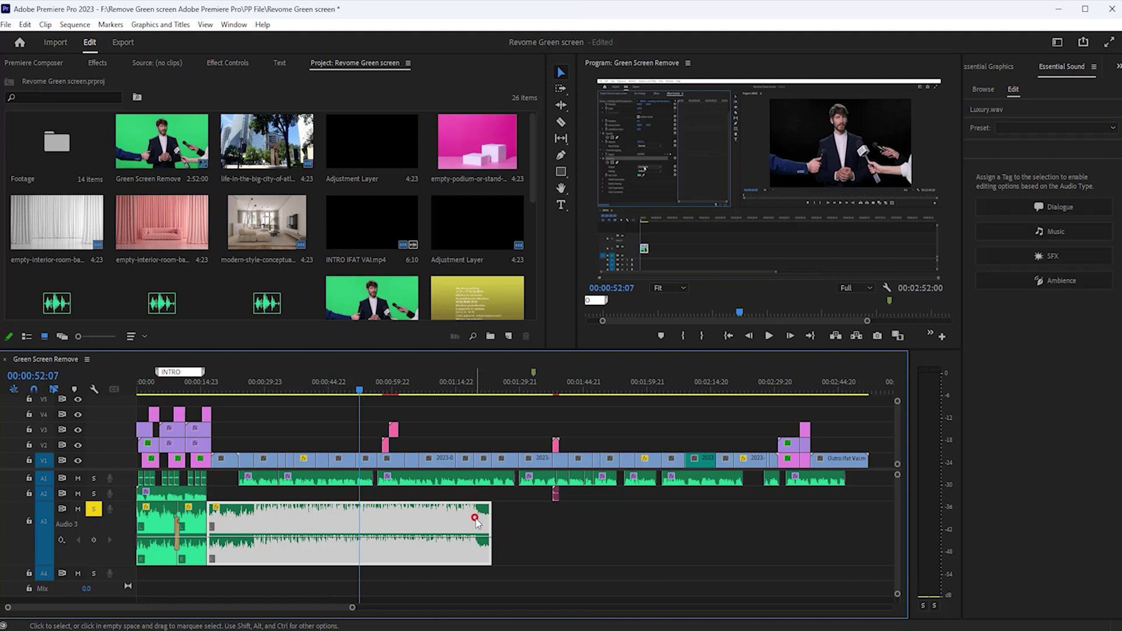
{"action": "left_click", "coordinate": [561, 105]}
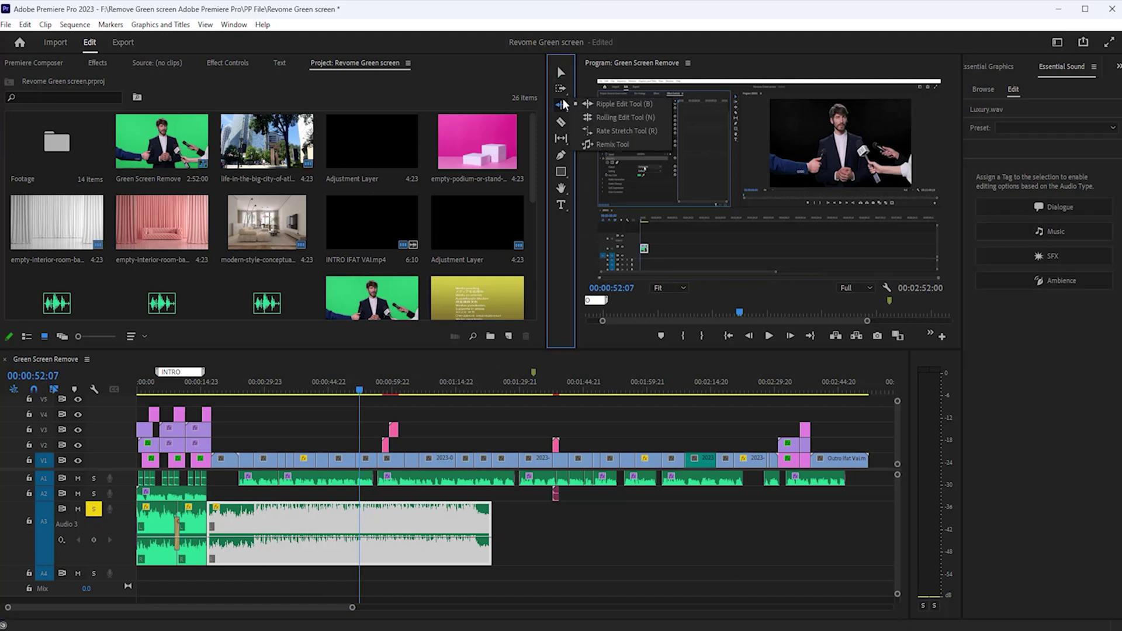
Remix Luxury.wav to the sequence end with the Remix Tool, then play from about 01:21.
{"action": "left_click", "coordinate": [594, 146]}
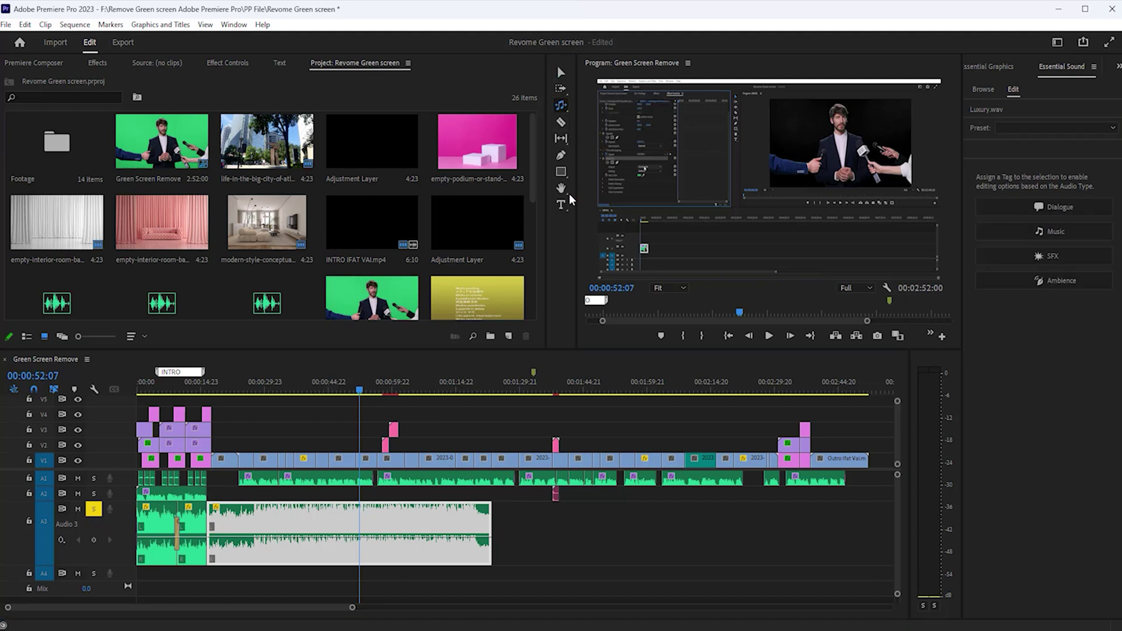
{"action": "left_click_drag", "start_coordinate": [498, 530], "coordinate": [874, 549]}
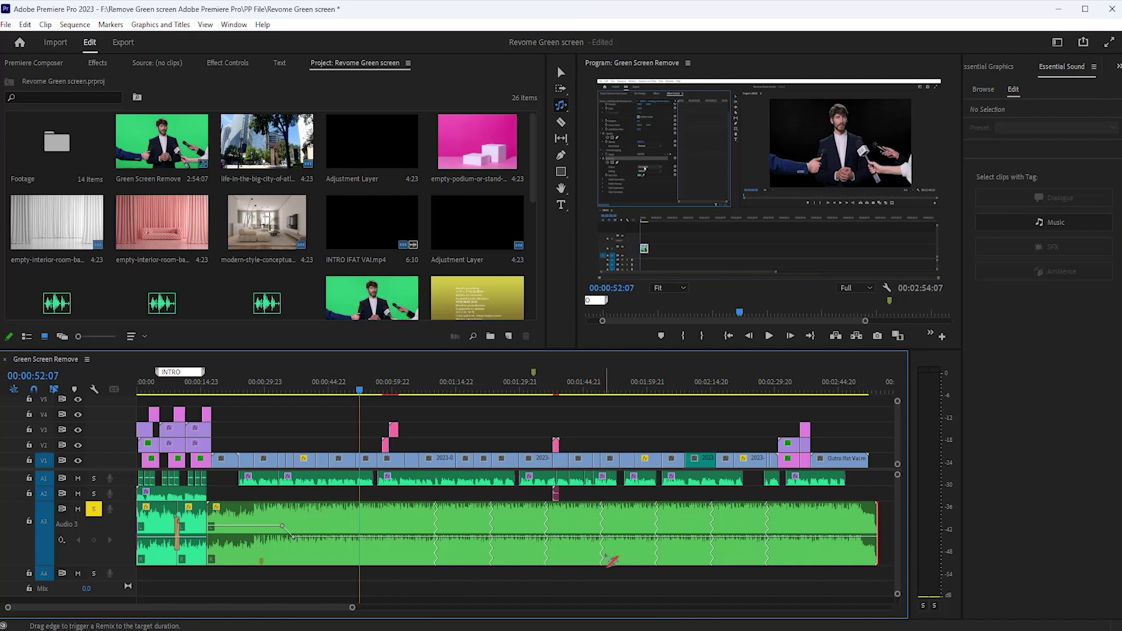
{"action": "key", "text": "space"}
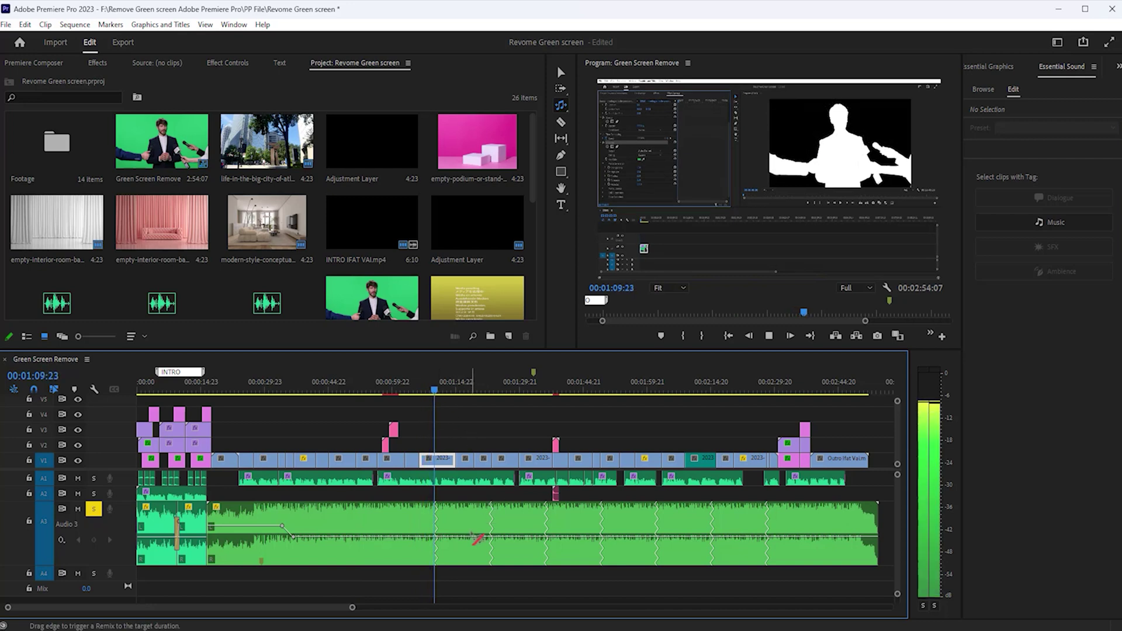
{"action": "key", "text": "minus"}
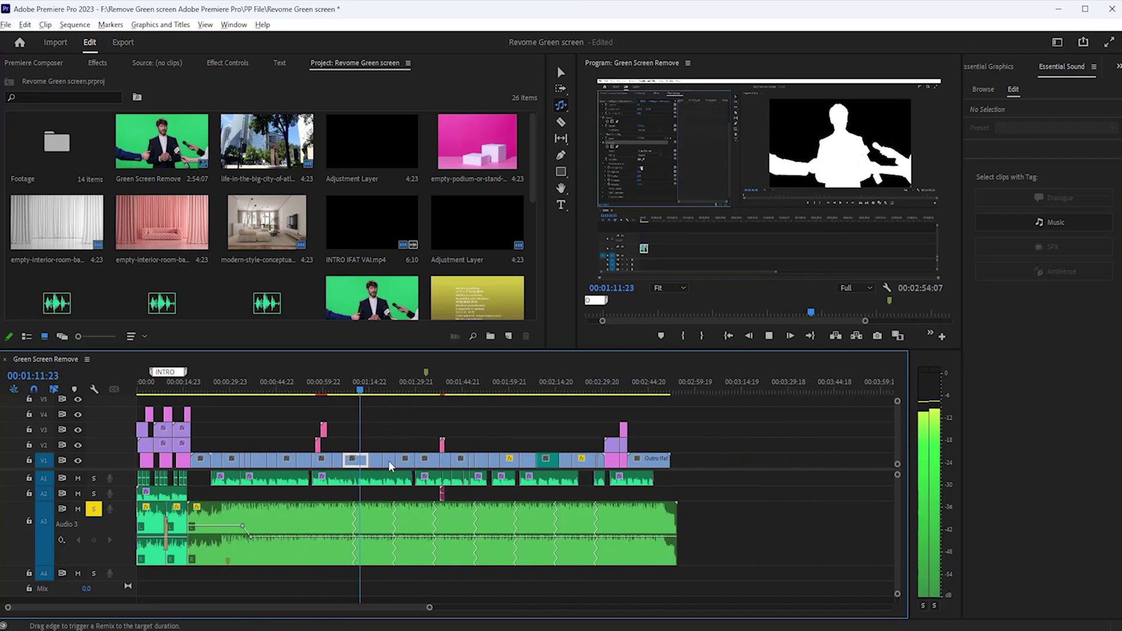
{"action": "left_click", "coordinate": [390, 390]}
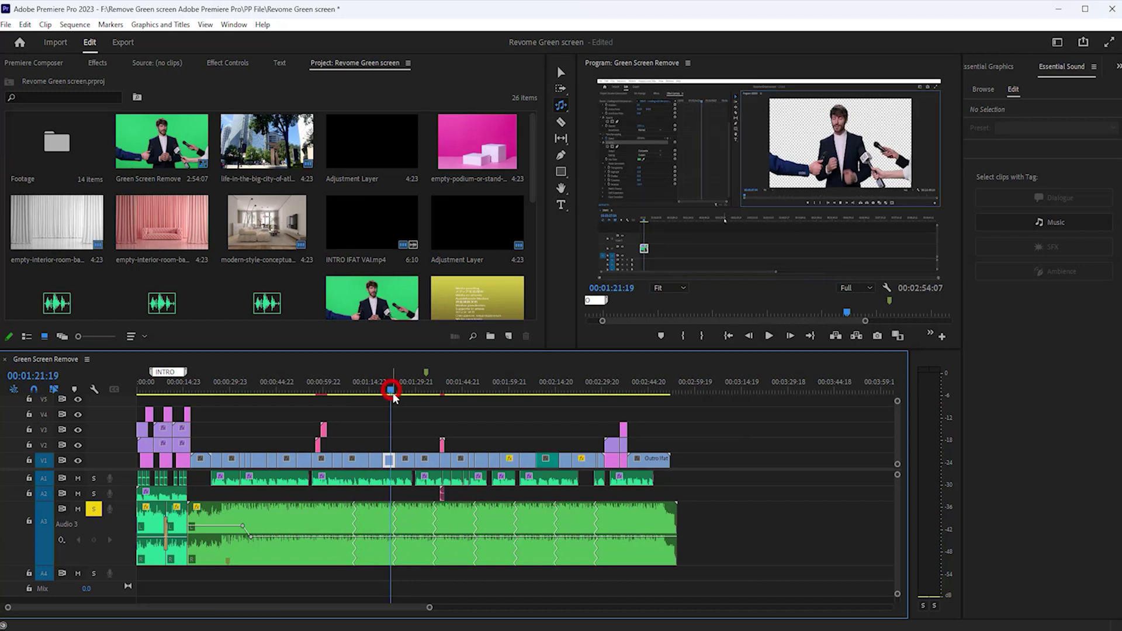
{"action": "key", "text": "space"}
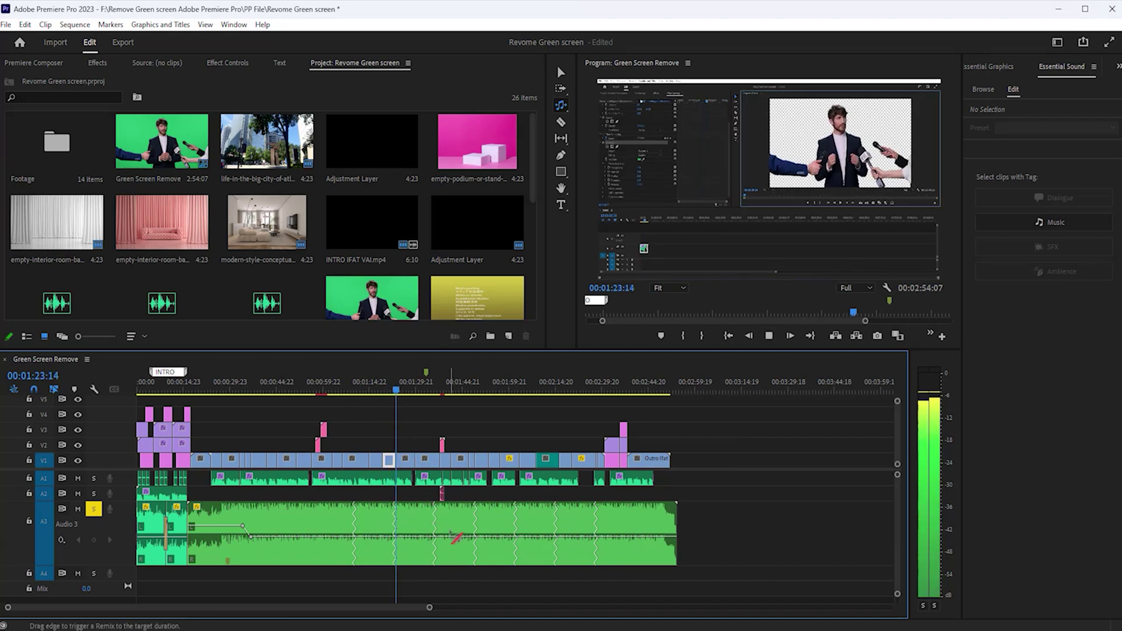
Select Luxury.wav and drag the Essential Sound Segments slider down to about 2.6.
{"action": "left_click", "coordinate": [454, 538]}
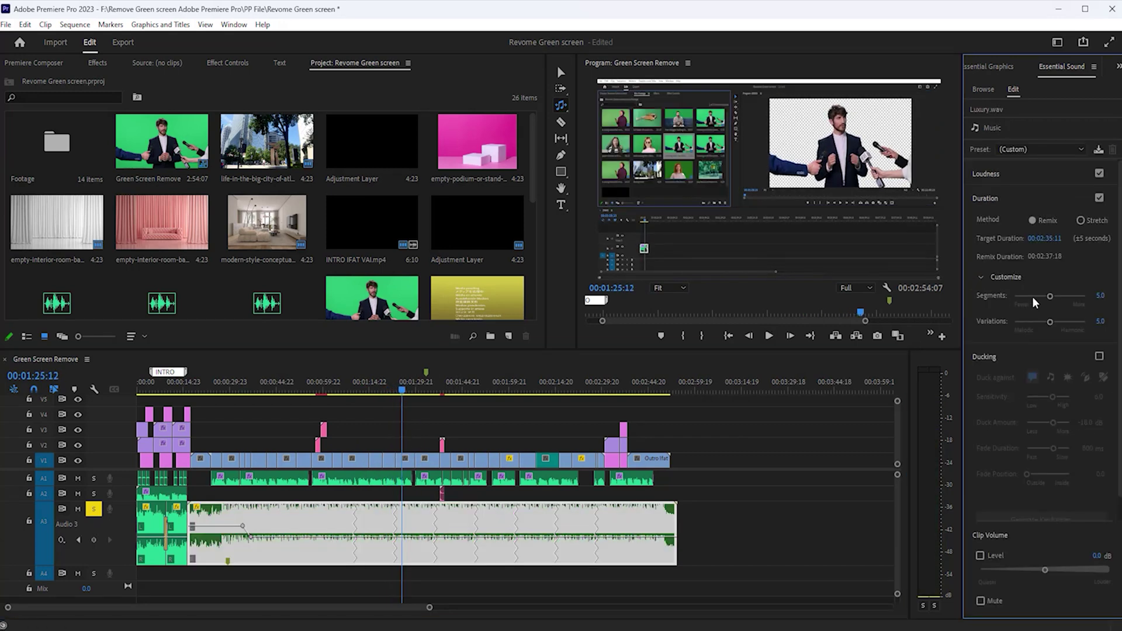
{"action": "left_click_drag", "start_coordinate": [1038, 301], "coordinate": [1033, 300]}
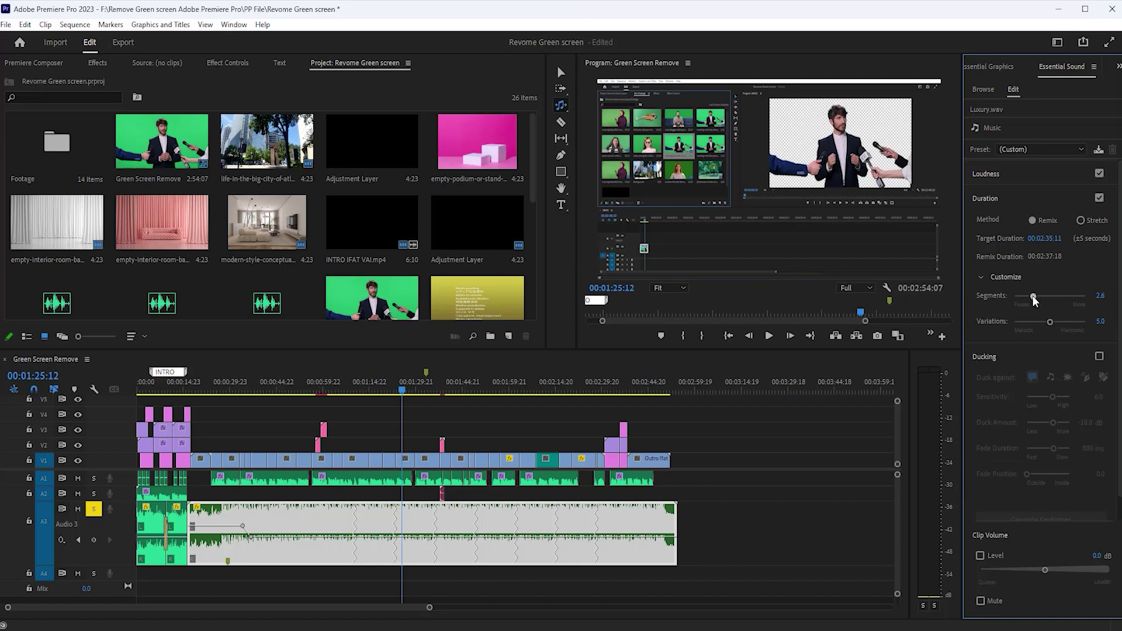